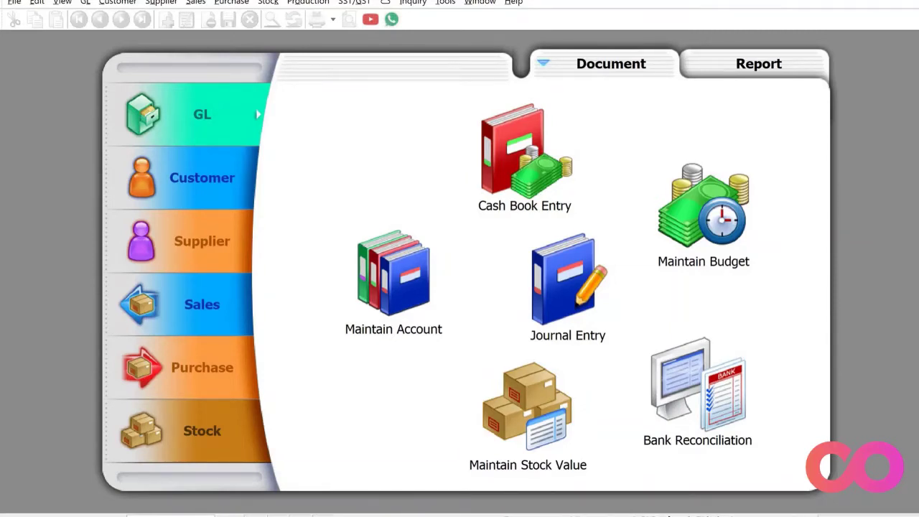
Open Maintain Account, inspect Trade Debtors 300-000, and select the Current Assets group
click(393, 280)
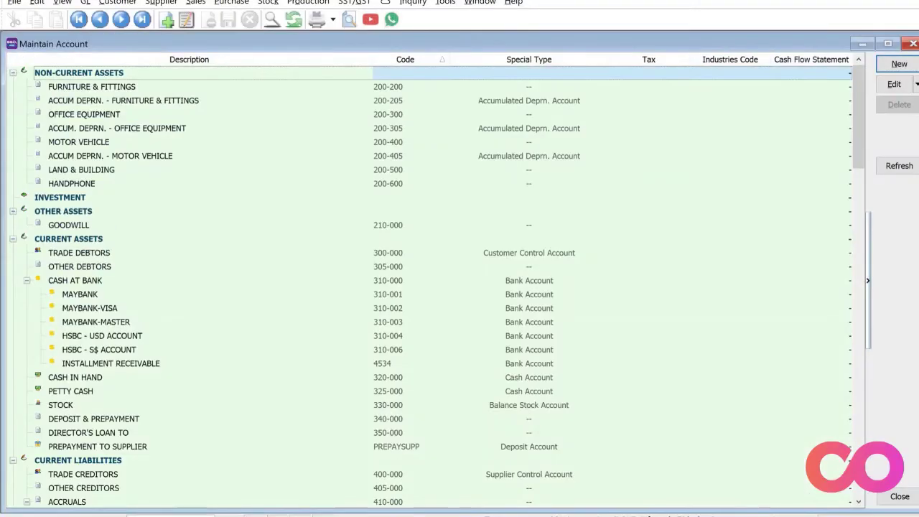
click(98, 240)
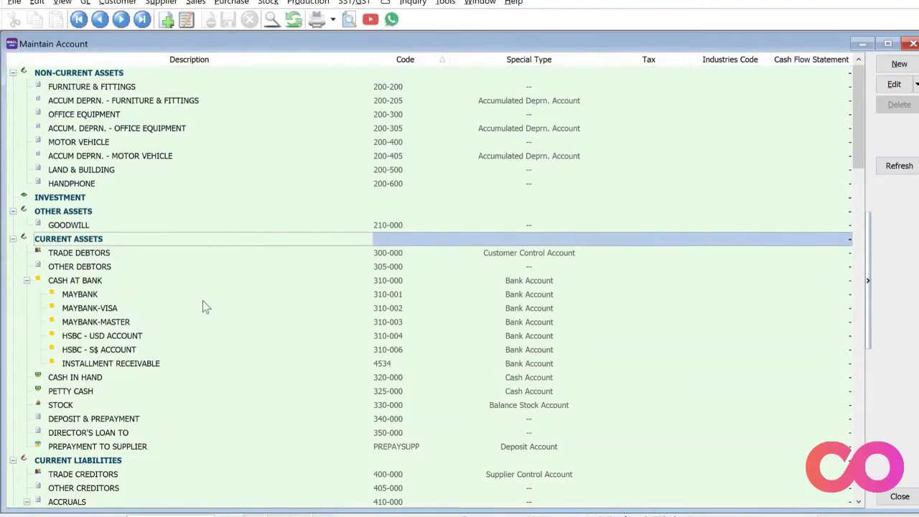
click(101, 254)
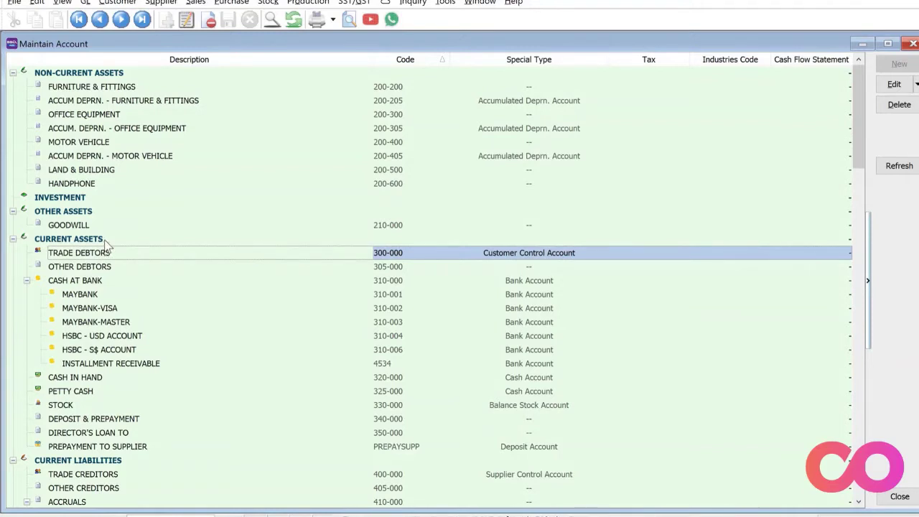
click(104, 240)
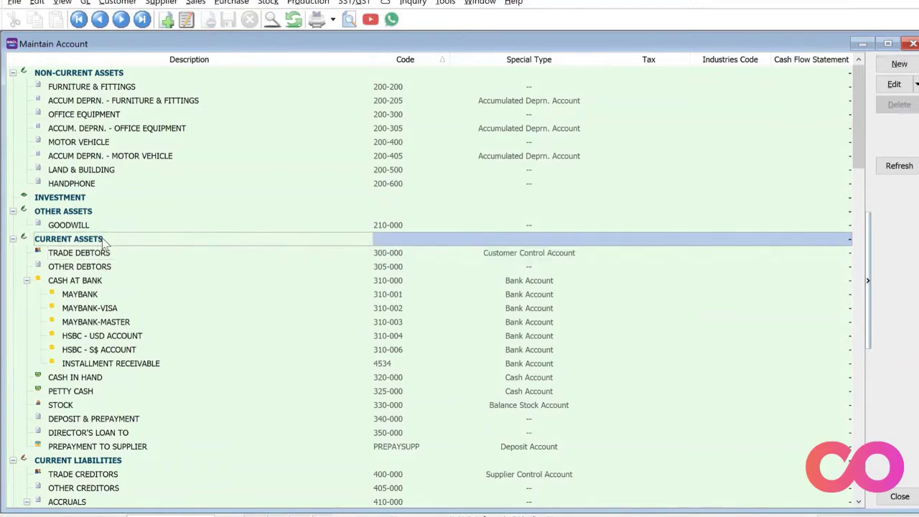
Create GL account 301-000 'INTER-COMPANY DEBTORS' with special type Customer Control Account
click(897, 64)
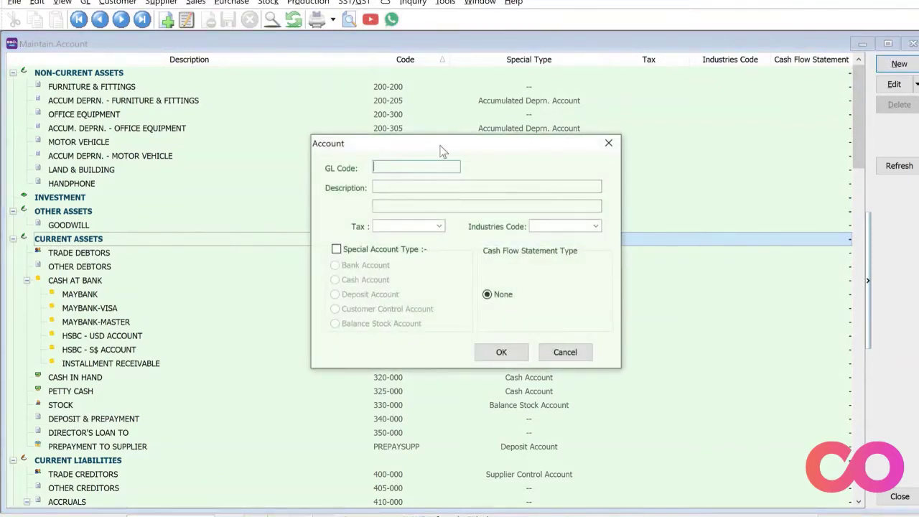
drag(443, 151, 681, 133)
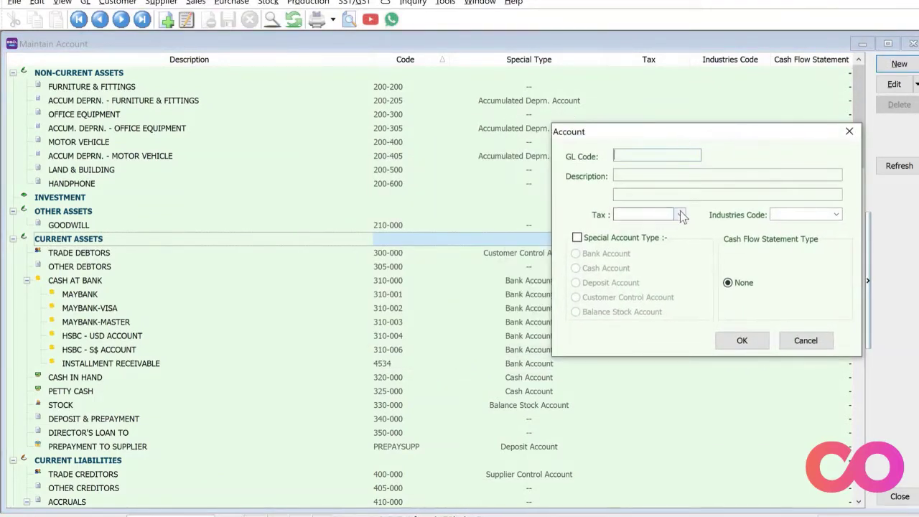
text(301-000)
key(Tab)
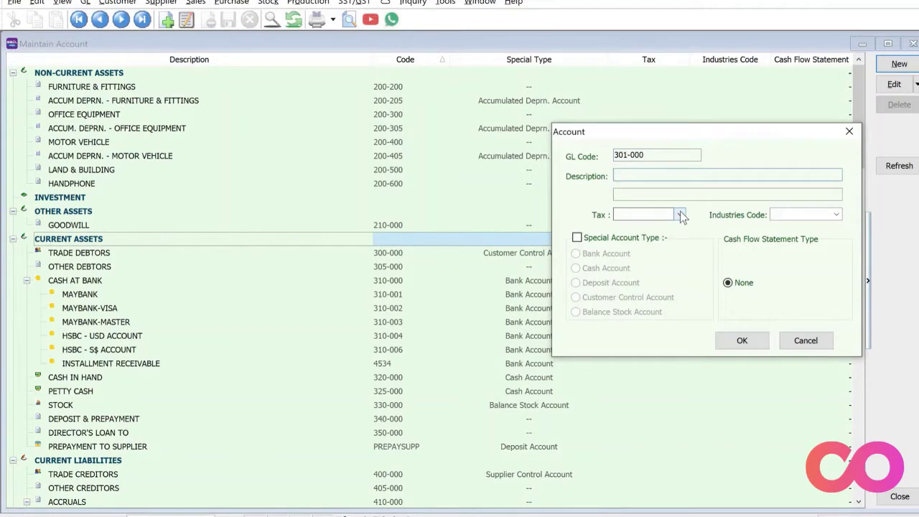
text(INTER-COMPA)
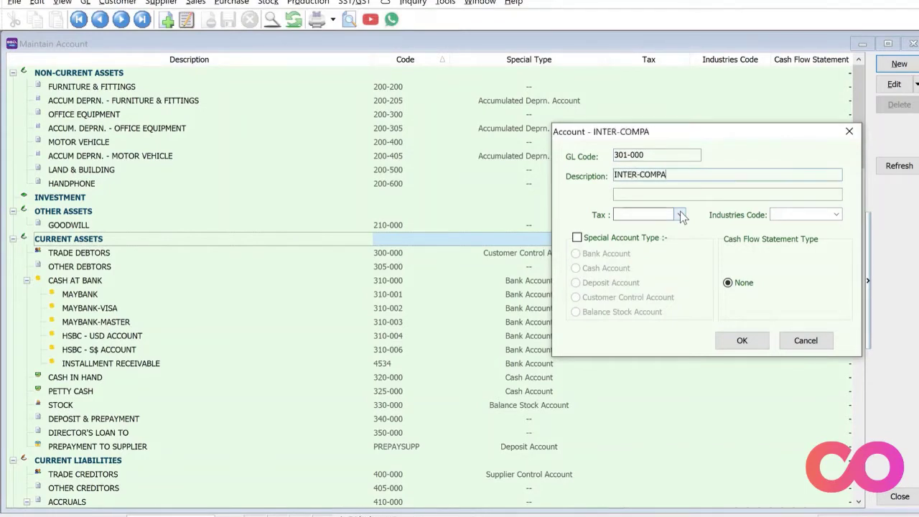
text(NY DEBTORS)
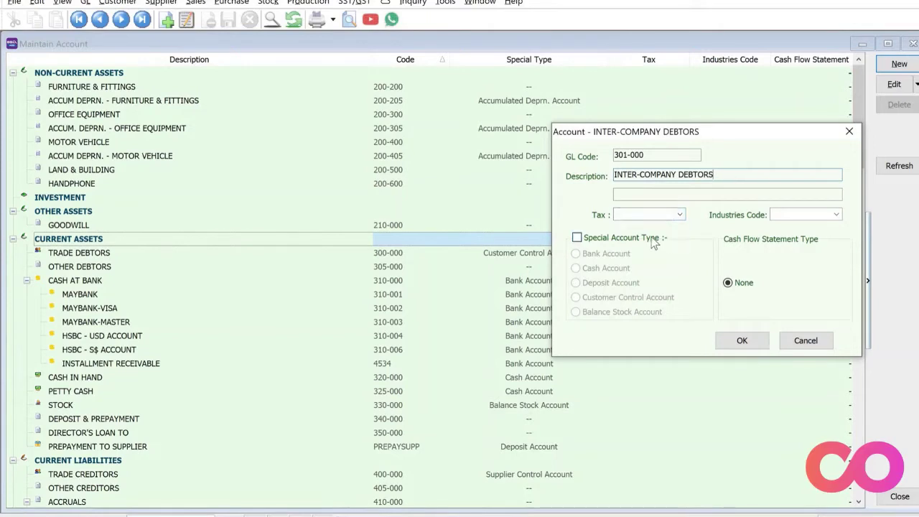
click(577, 238)
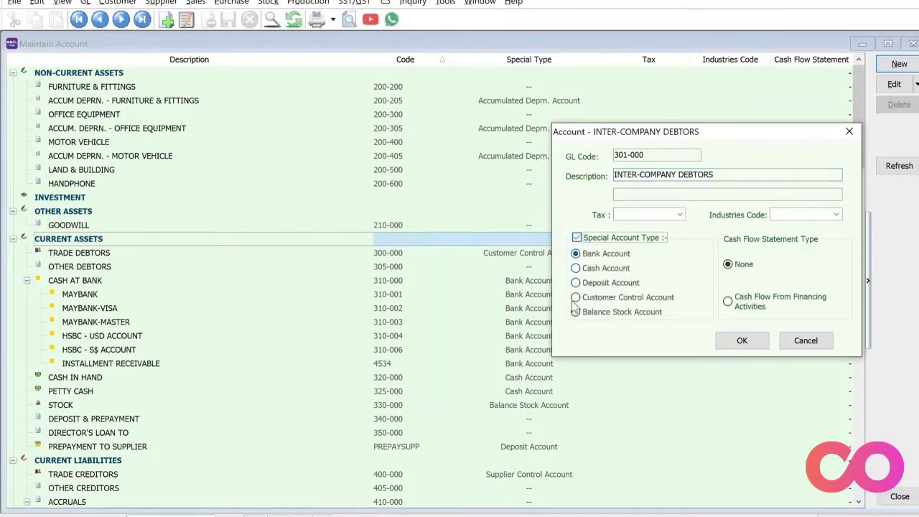
click(577, 297)
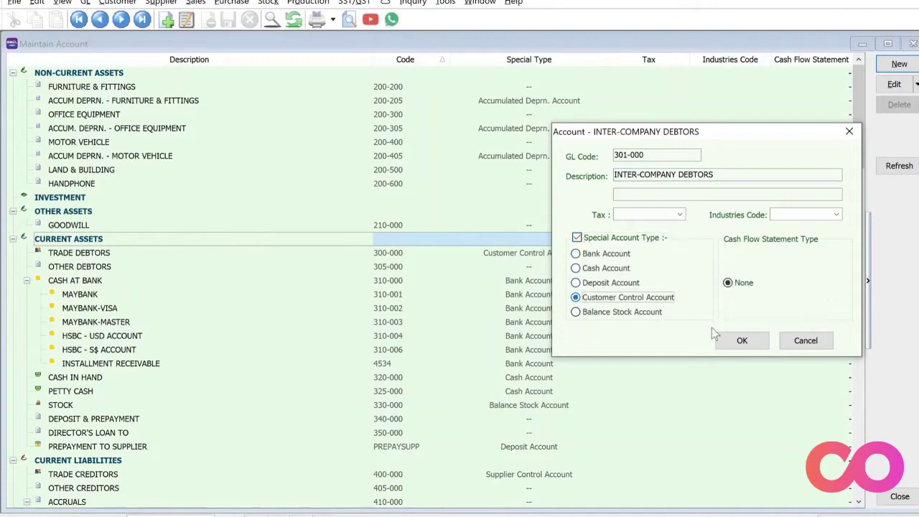
click(747, 341)
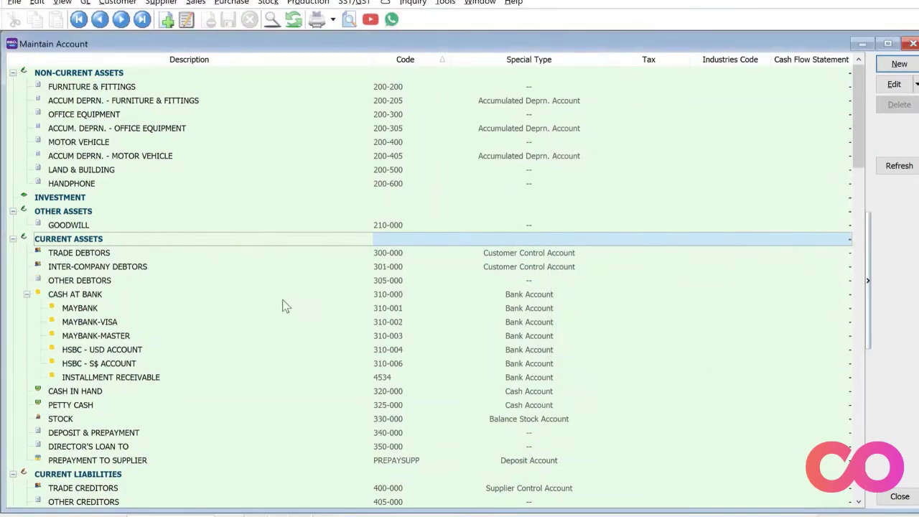
Check Trade Debtors and the new INTER-COMPANY DEBTORS accounts, then close the chart of accounts
click(101, 257)
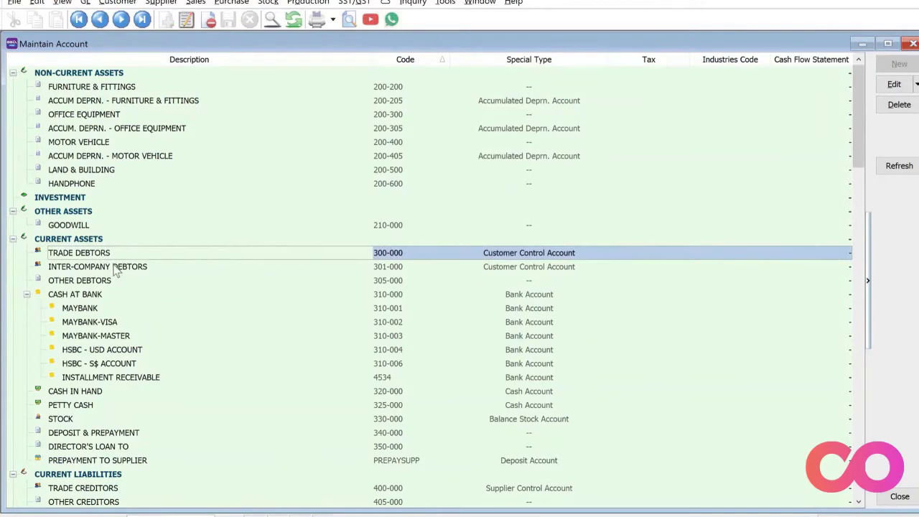
click(115, 268)
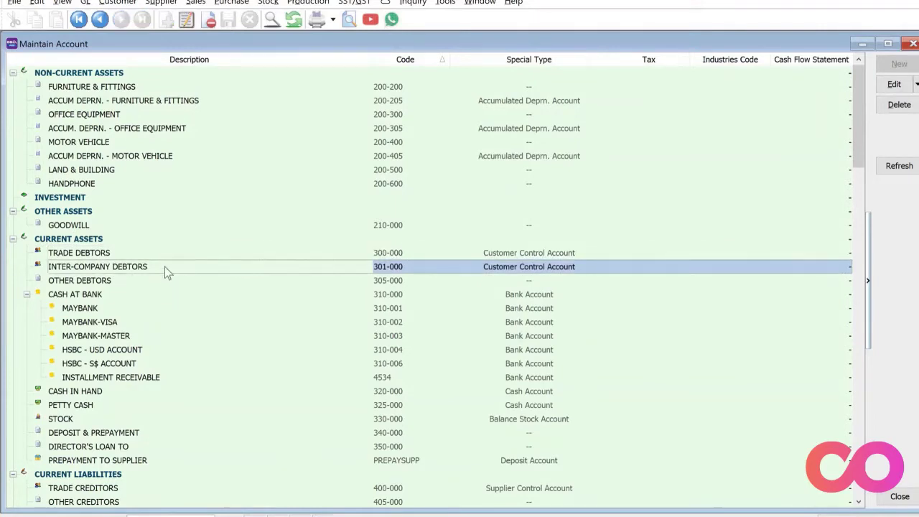
click(899, 497)
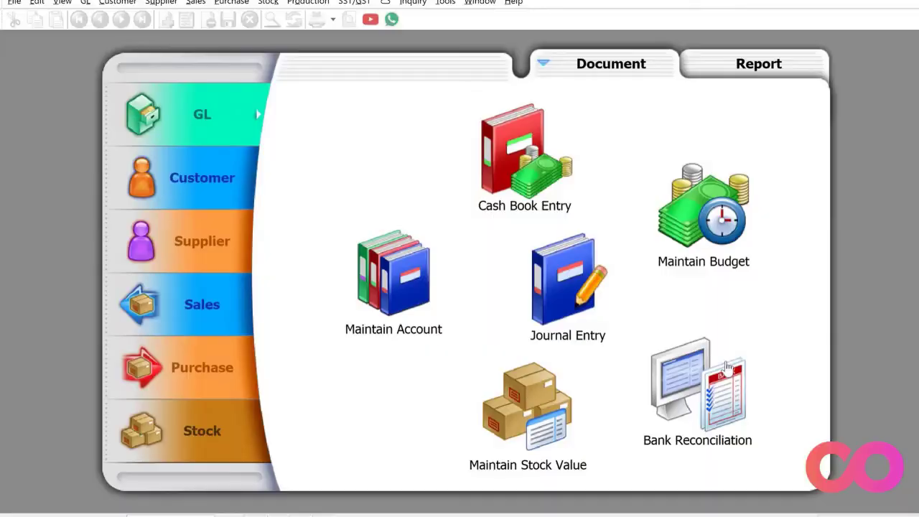
Open Maintain Customer and start a blank new customer record
click(220, 179)
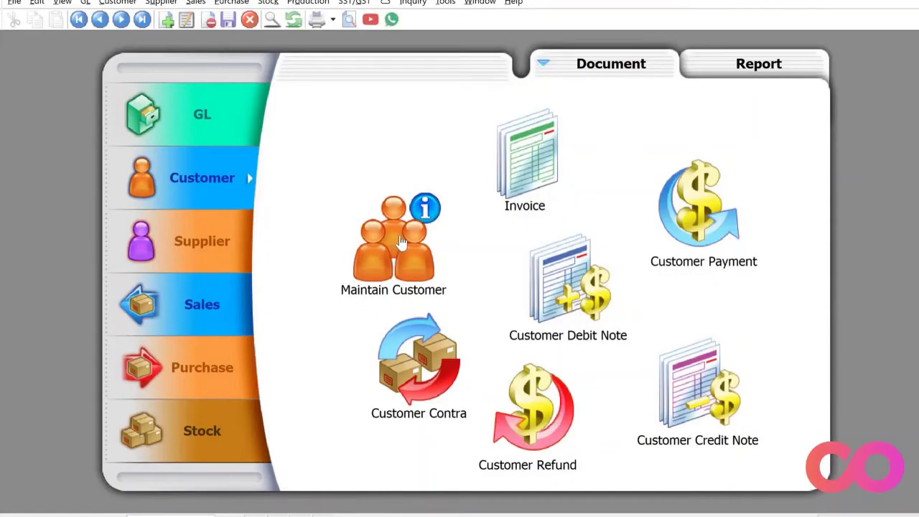
click(401, 244)
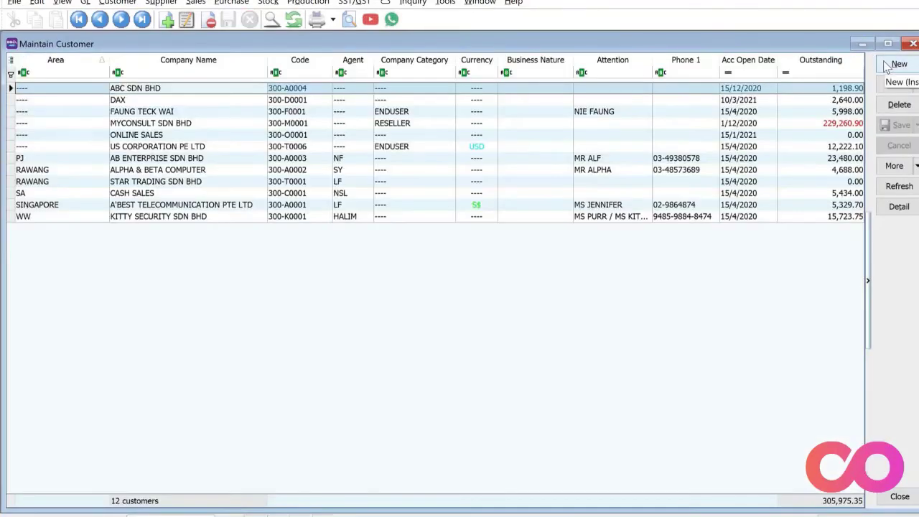
click(881, 65)
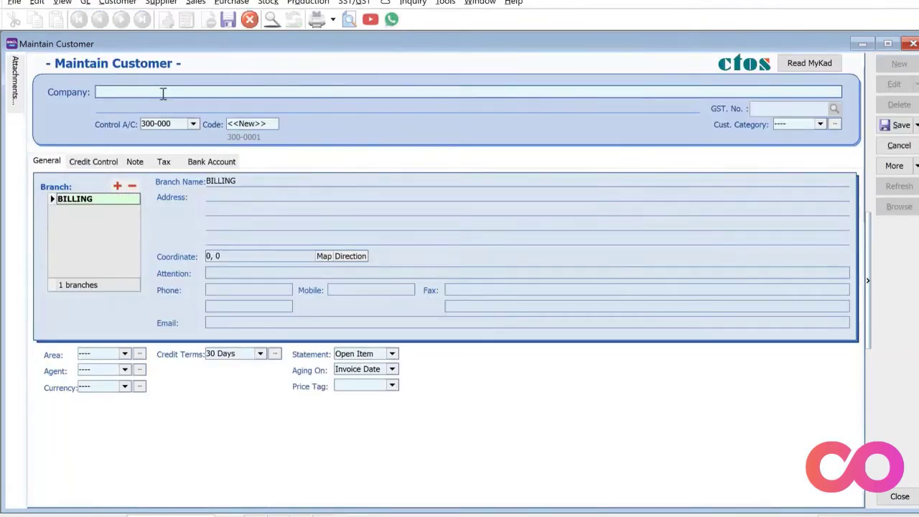
Enter company name 'ABC SDN BHD' and keep TRADE DEBTORS 300-000 as the control account
text(ABC SDN BHD)
key(Tab)
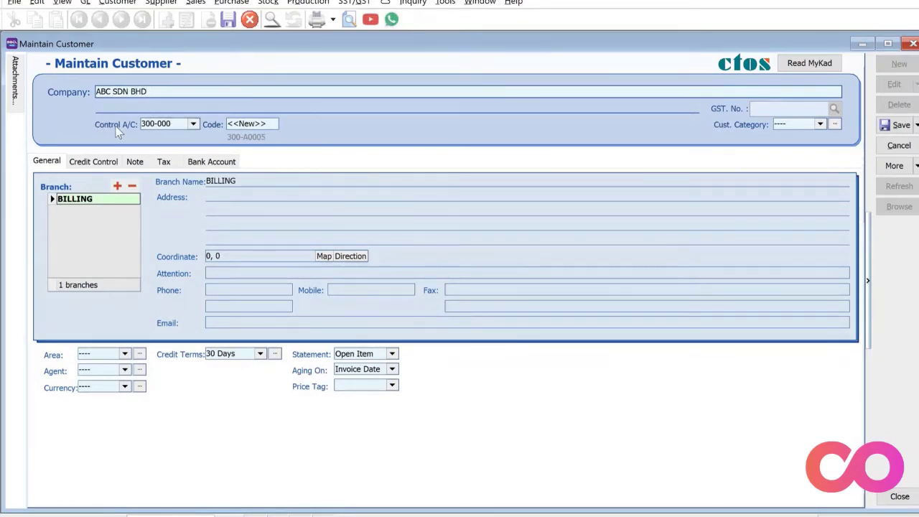
click(194, 124)
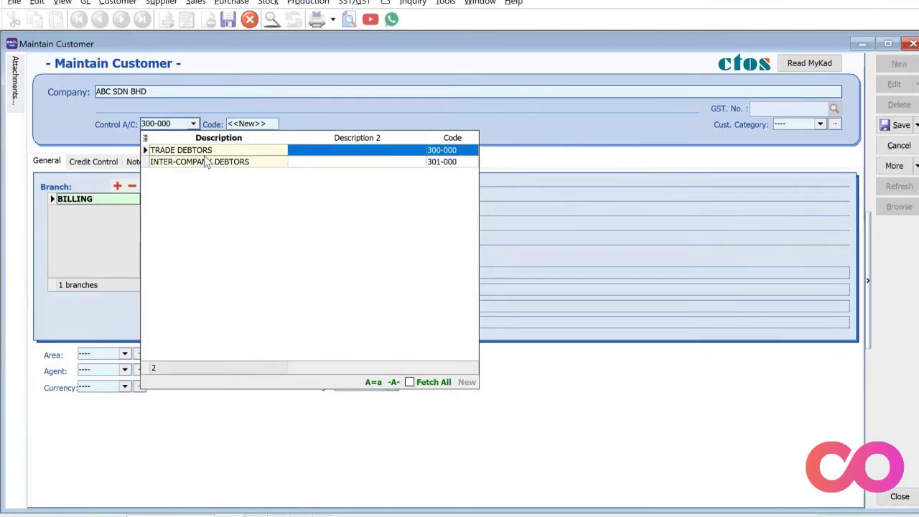
click(206, 152)
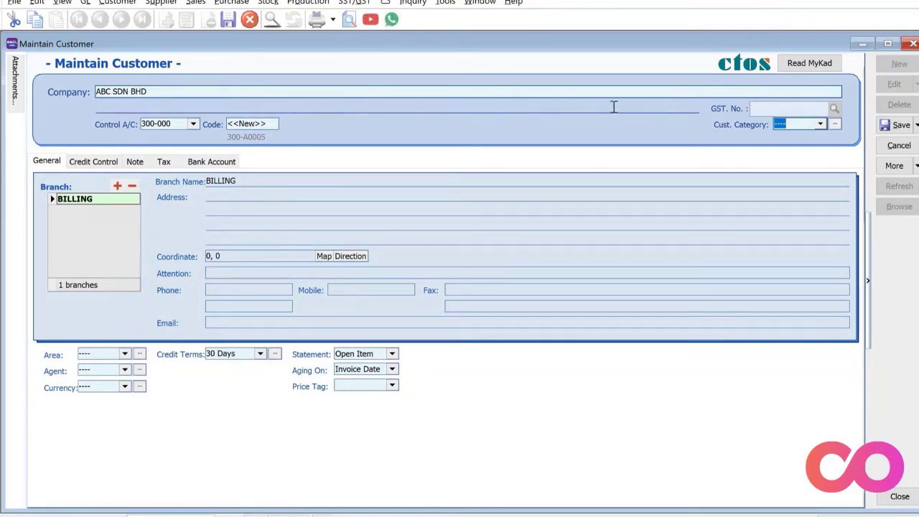
click(820, 125)
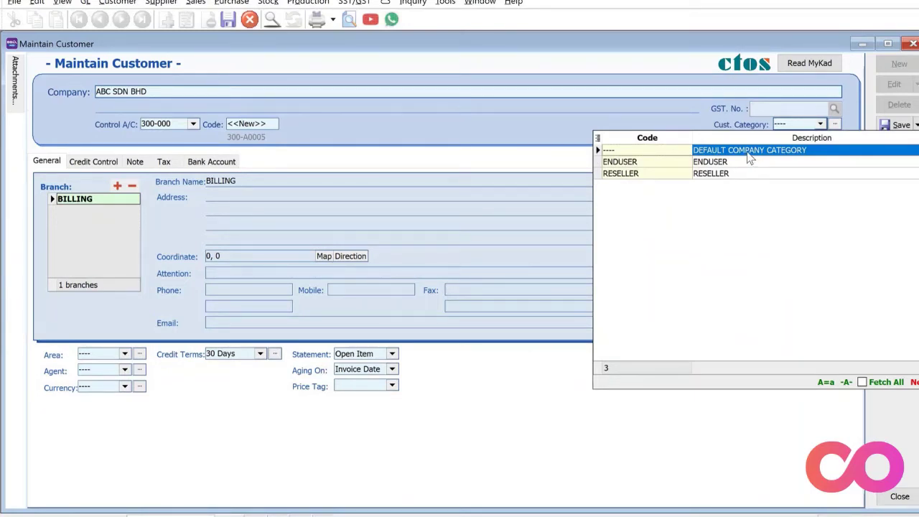
key(Down)
key(Down)
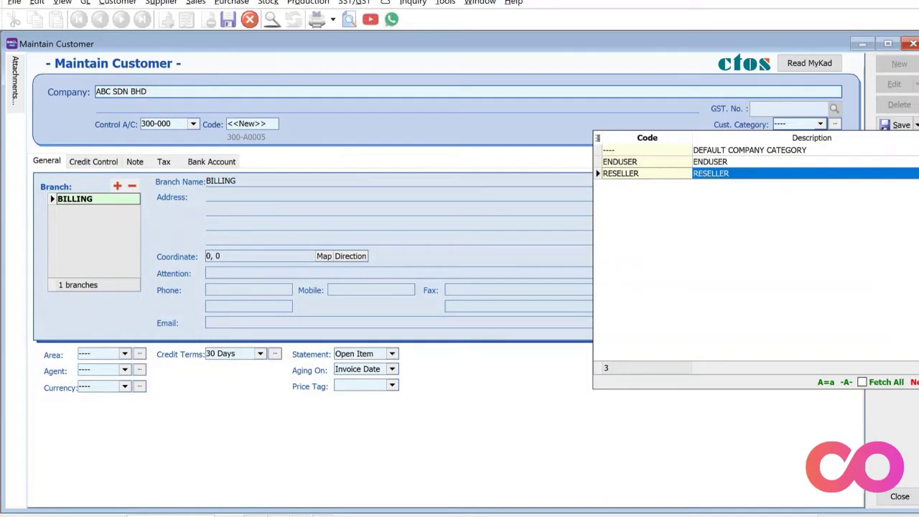
click(914, 384)
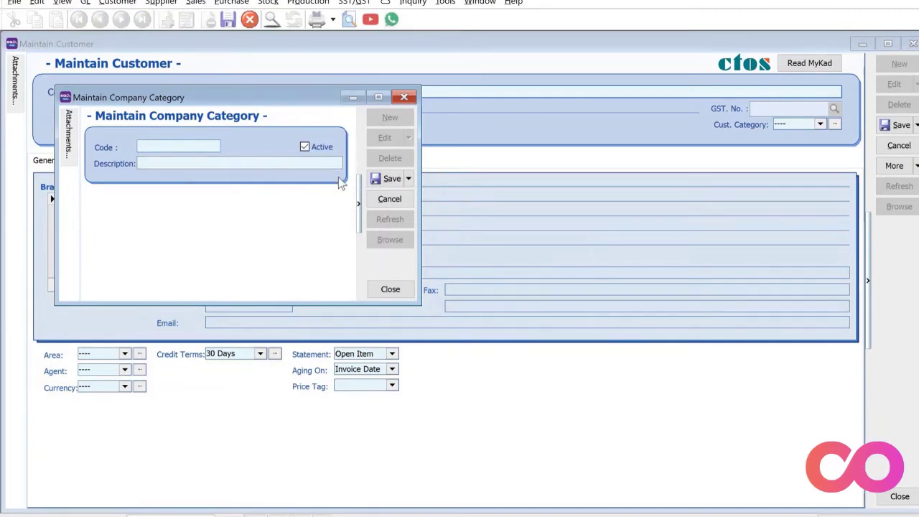
click(384, 199)
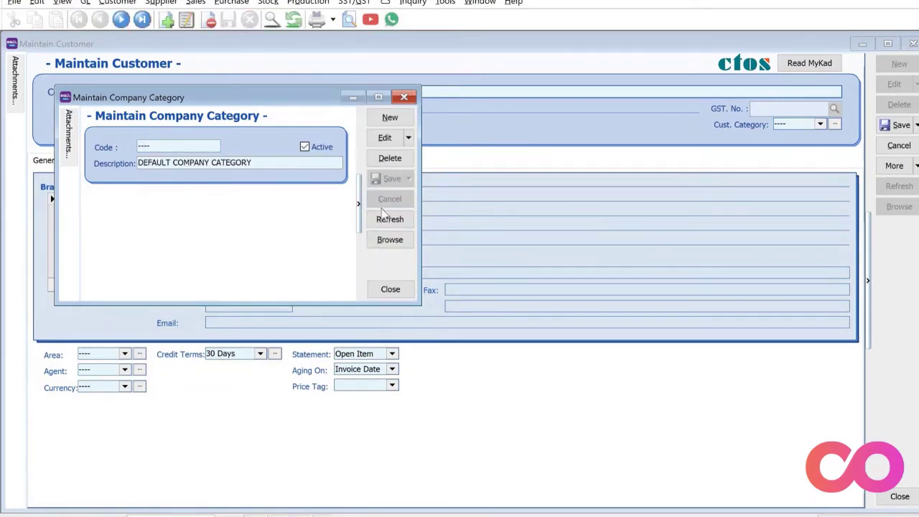
click(385, 289)
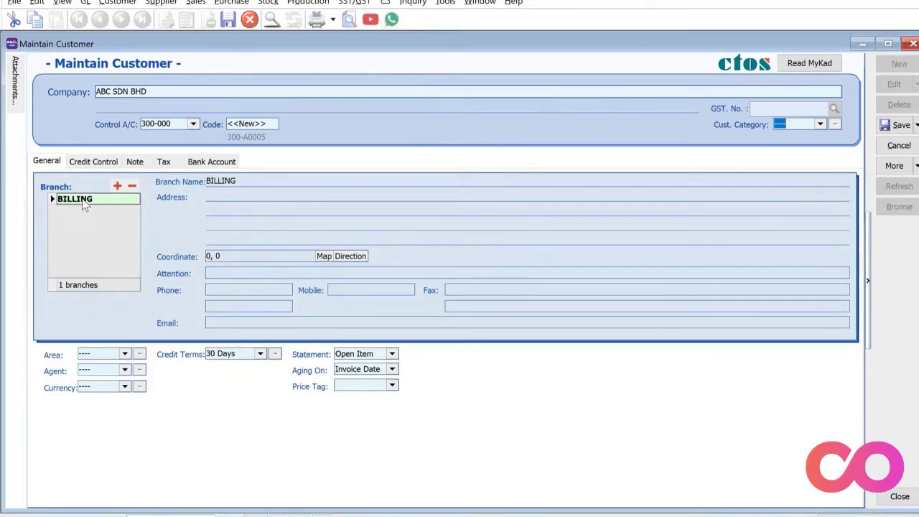
Enter 'NO.1 JLN SS22/2' as the BILLING branch's first address line
click(212, 194)
text(n)
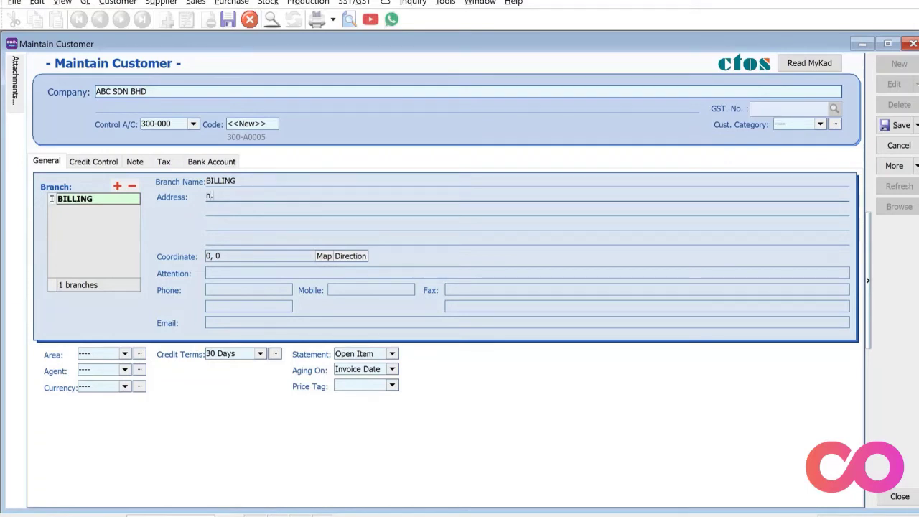
key(BackSpace)
text(NO.1 JLN SS22/2)
key(Return)
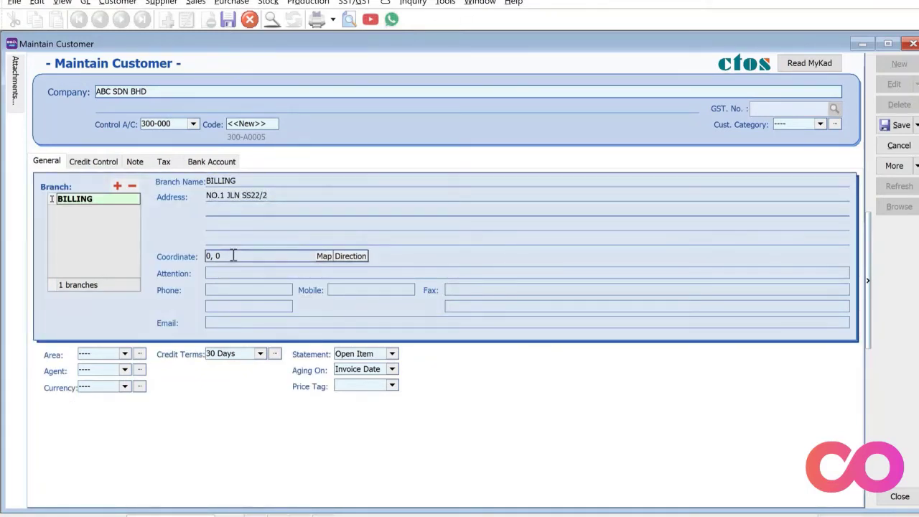
Add a second branch named 'WAREHOUSE PENANG'
click(117, 186)
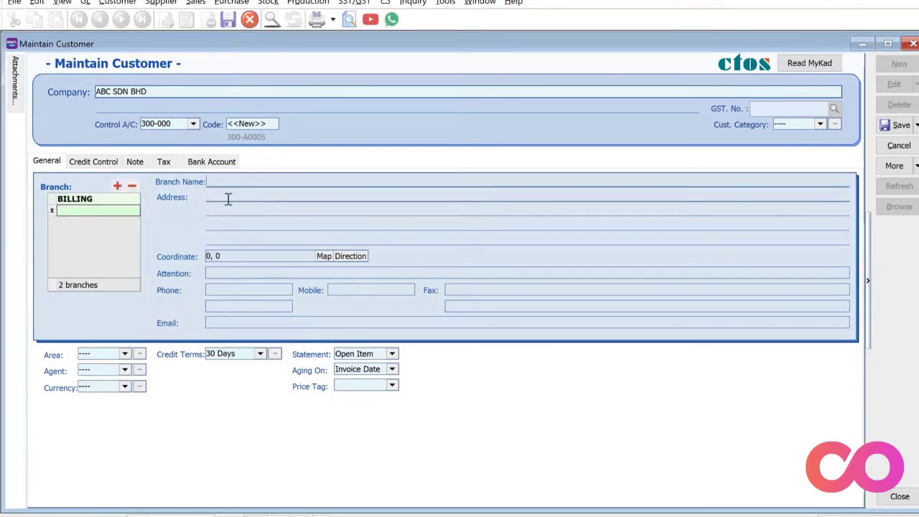
text(WAREHOUSE PENANG)
click(228, 199)
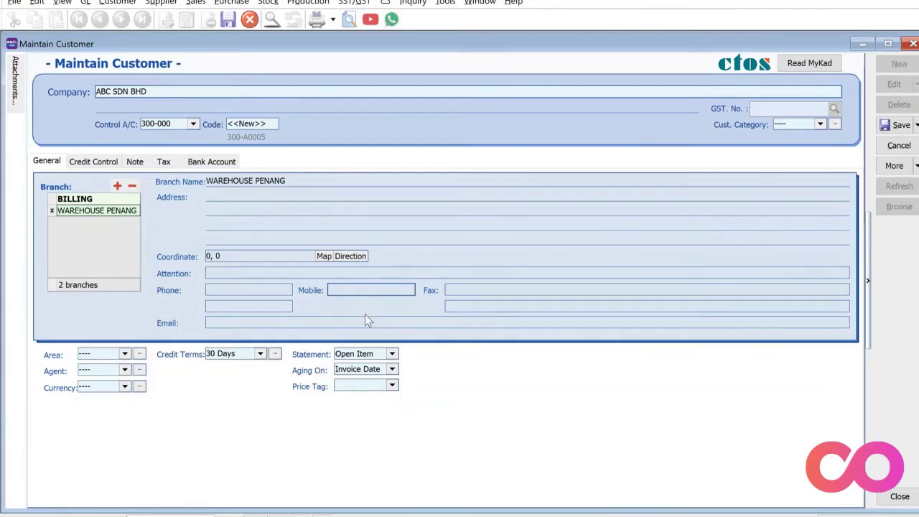
click(228, 325)
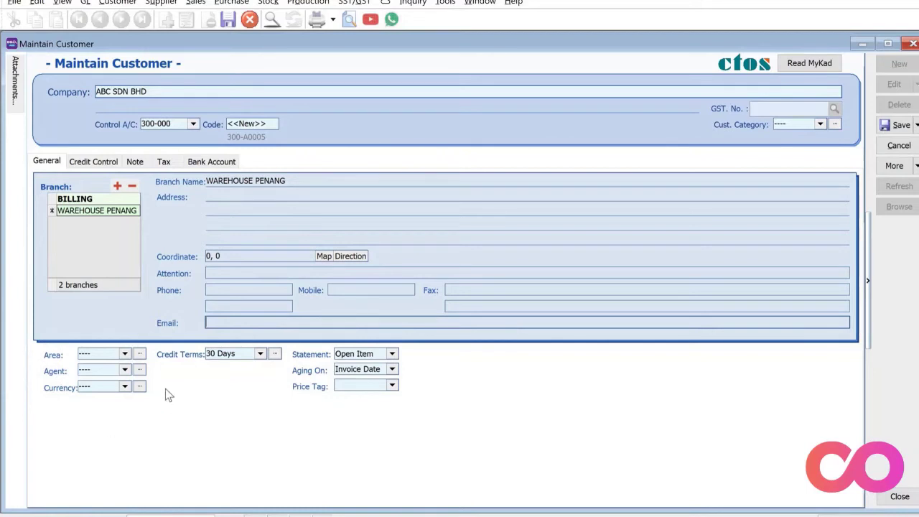
click(125, 355)
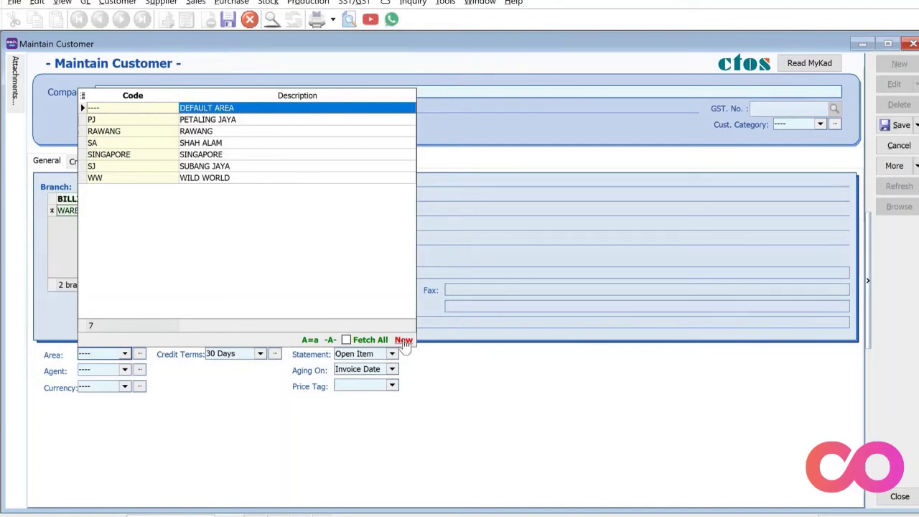
click(266, 407)
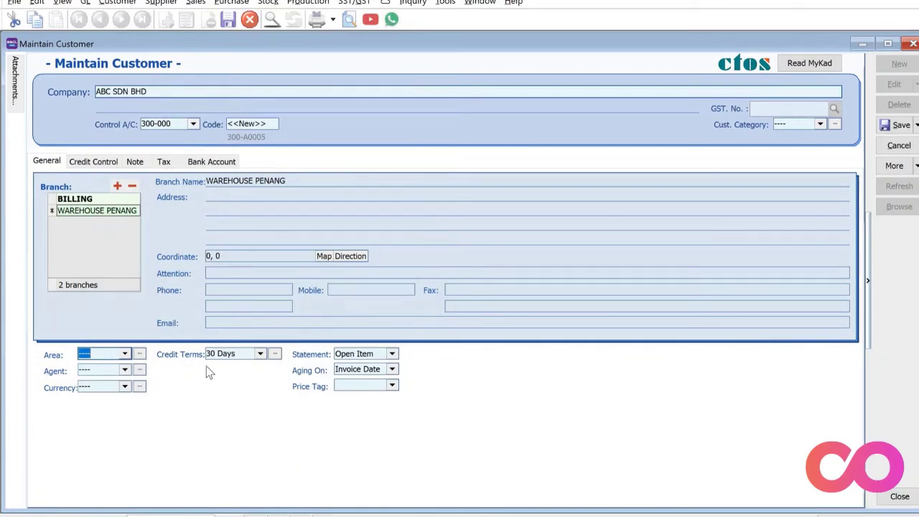
click(125, 369)
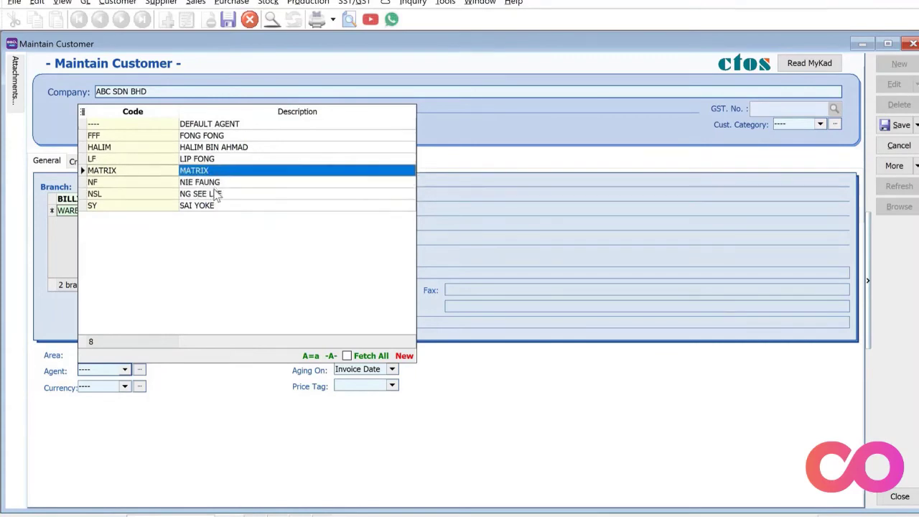
click(253, 402)
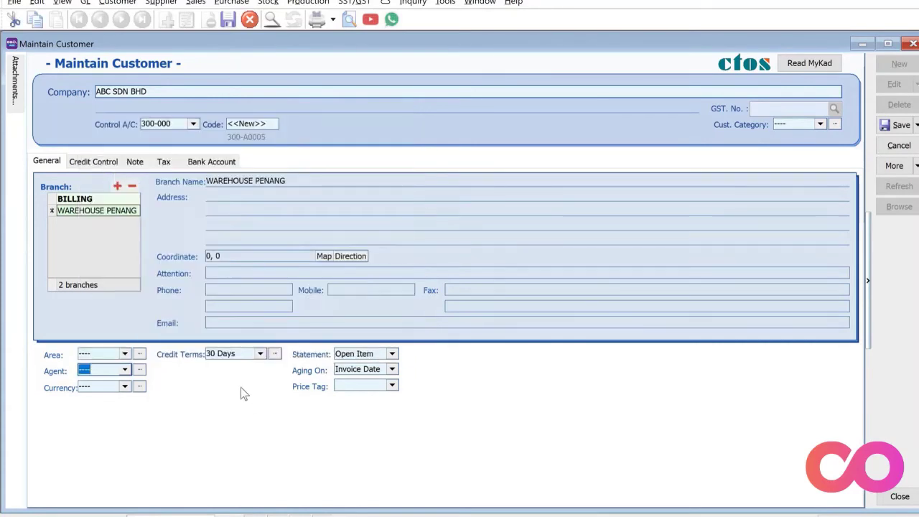
click(125, 387)
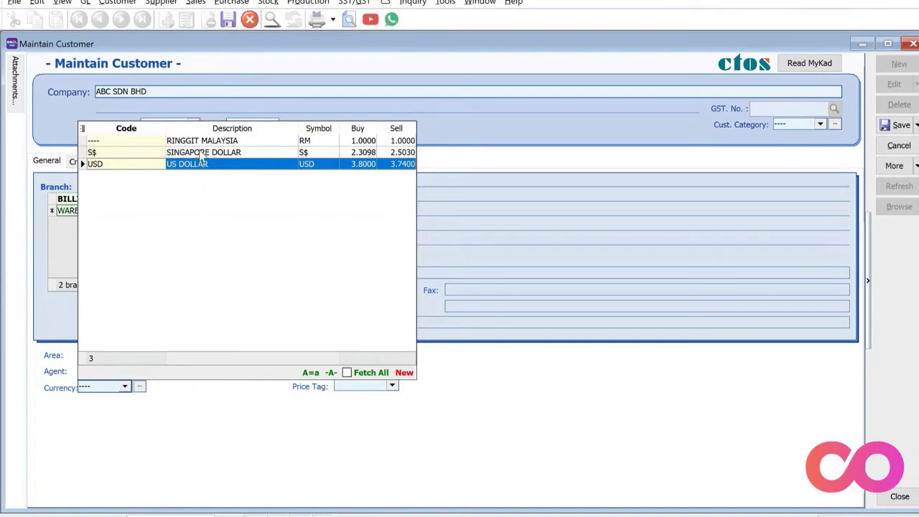
click(201, 141)
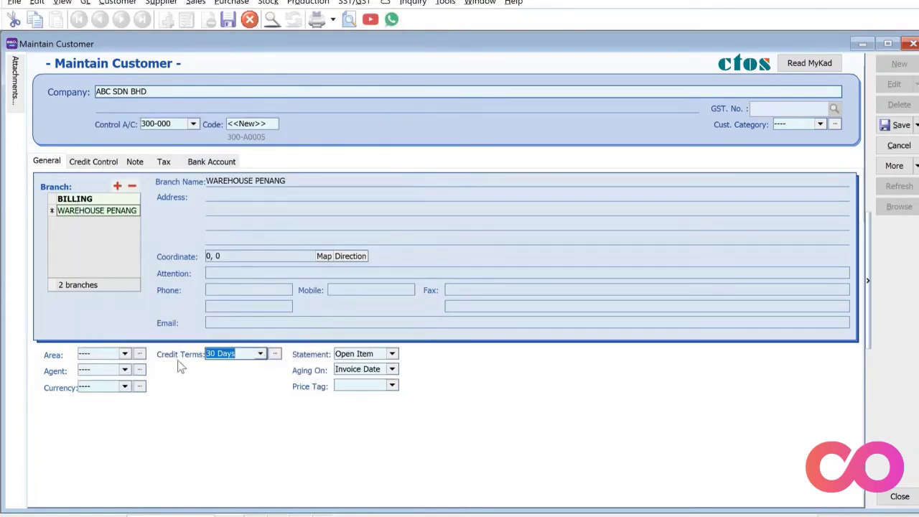
click(260, 355)
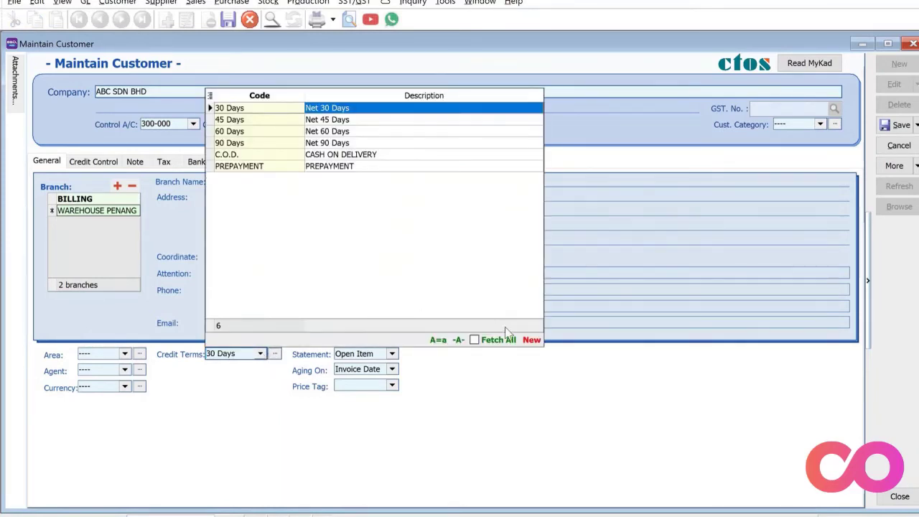
click(537, 382)
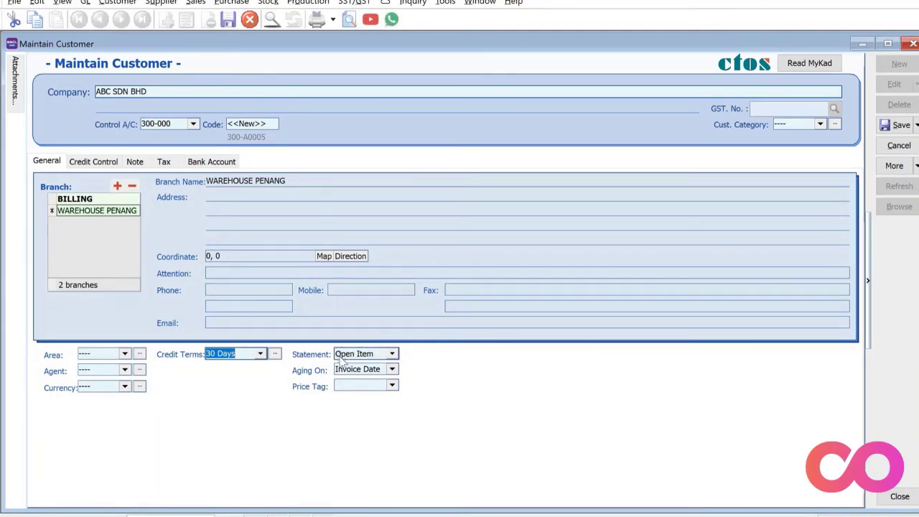
click(393, 354)
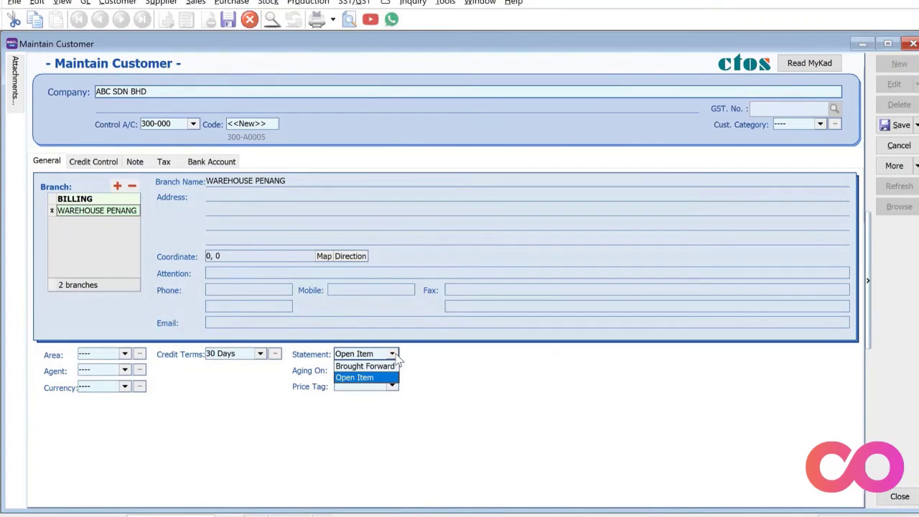
click(436, 370)
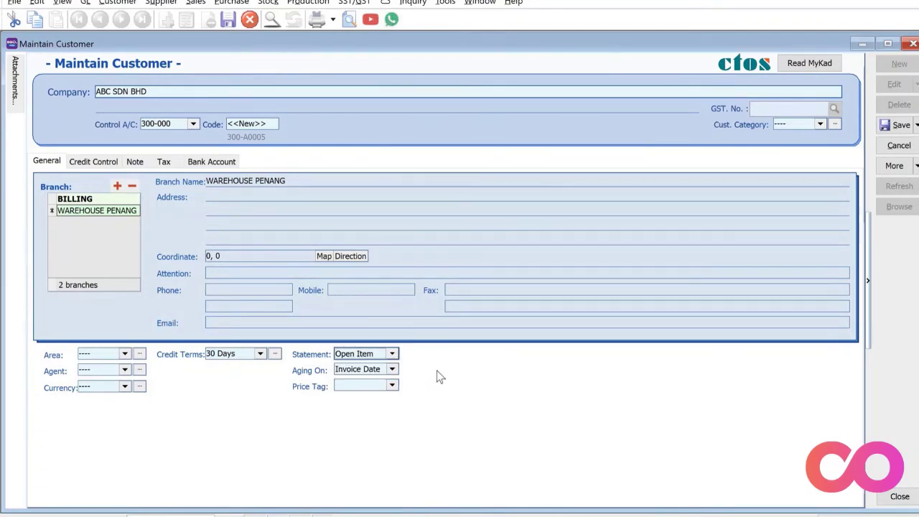
click(392, 386)
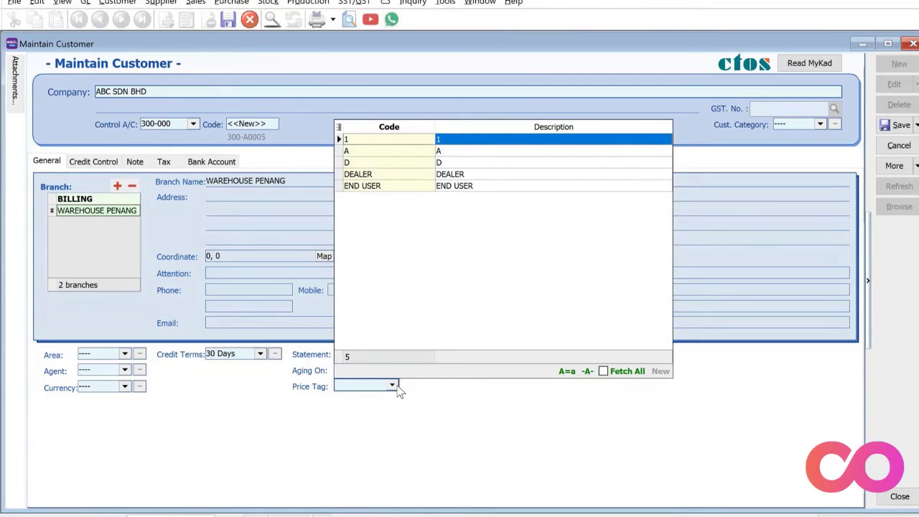
click(393, 387)
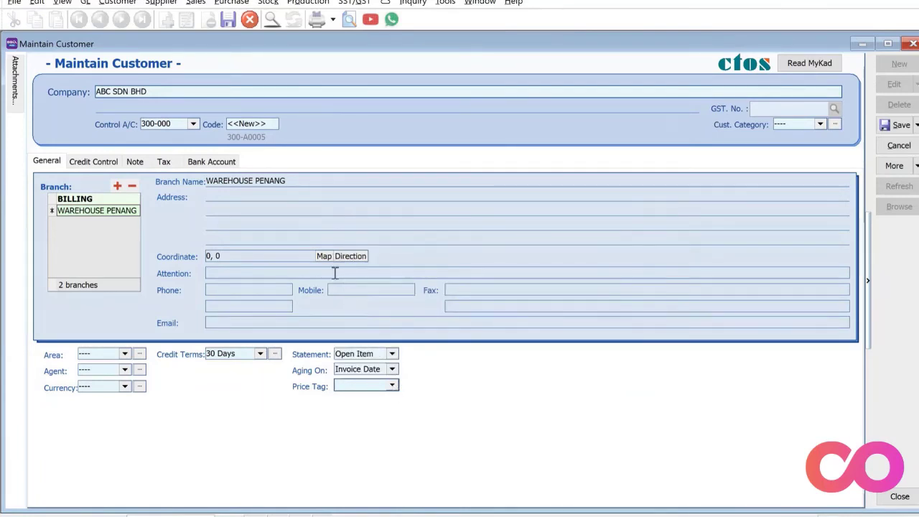
Review the Note details' registration number fields, then attempt to save the customer
click(136, 163)
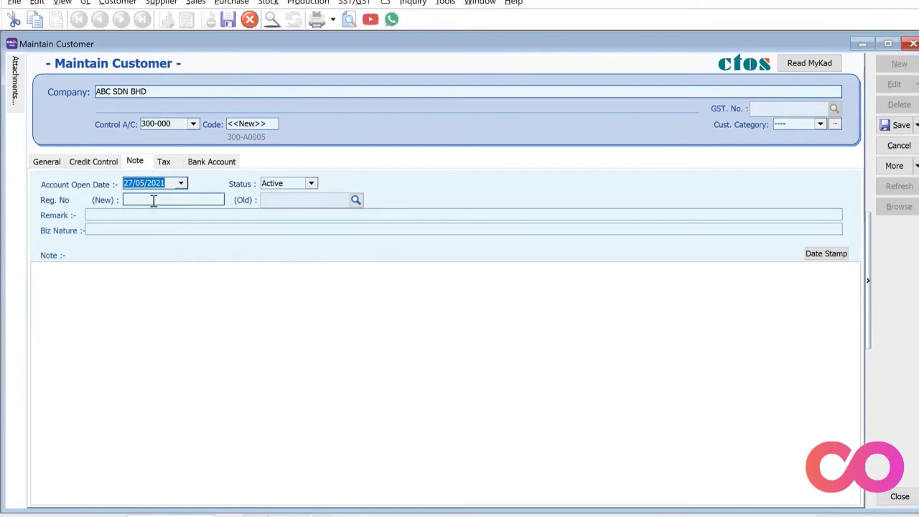
click(153, 200)
click(291, 201)
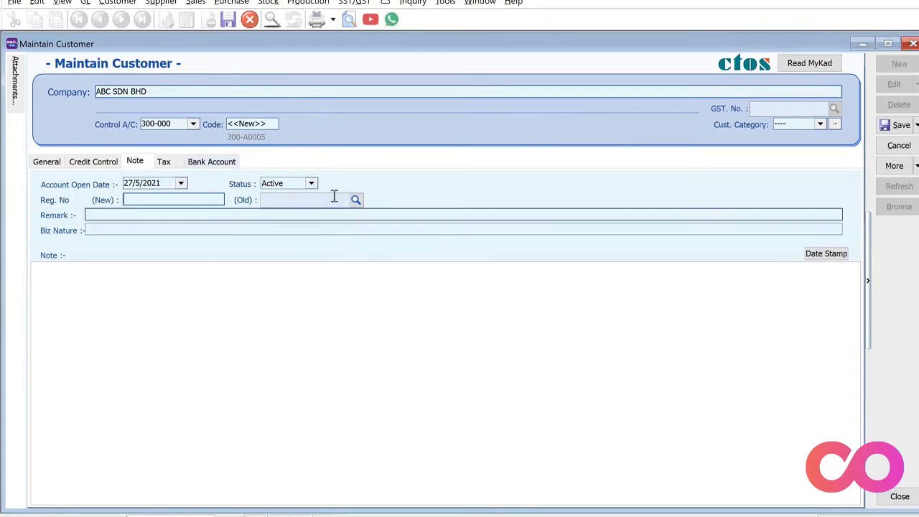
click(890, 125)
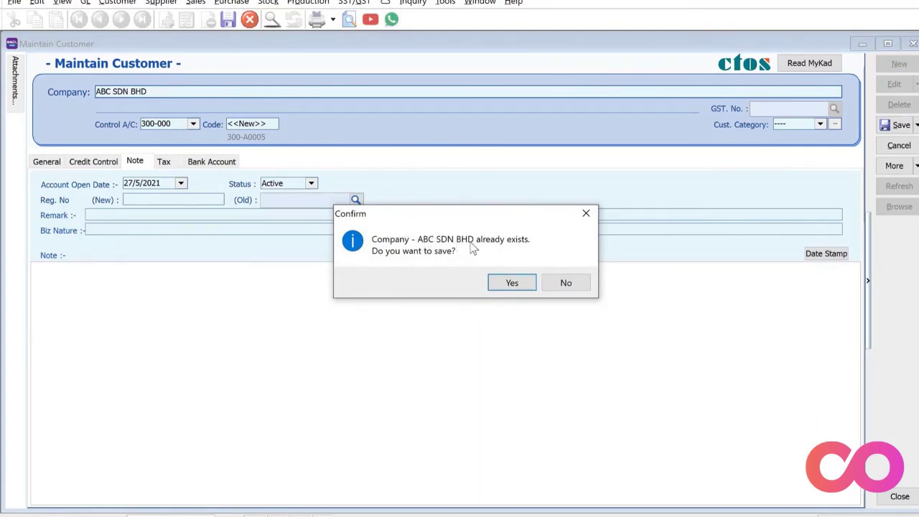
Decline the duplicate-name warning and set the customer's currency to USD
click(564, 283)
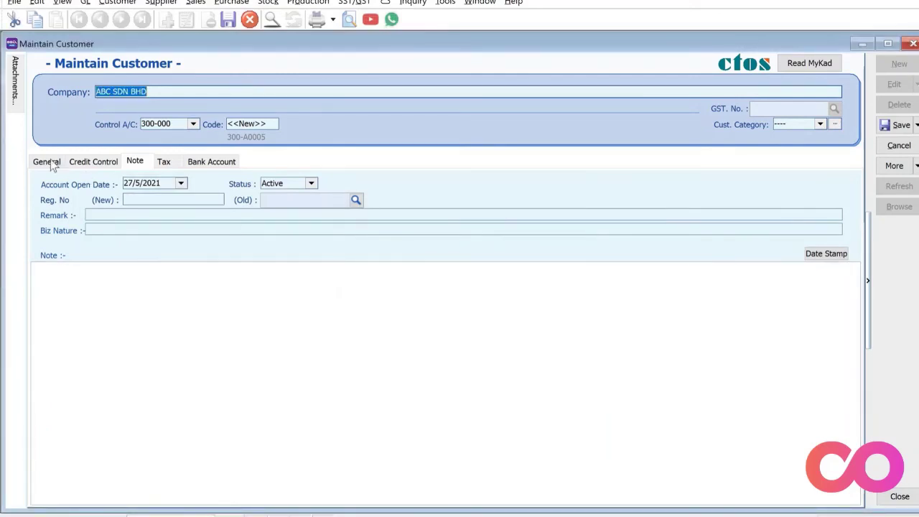
click(50, 162)
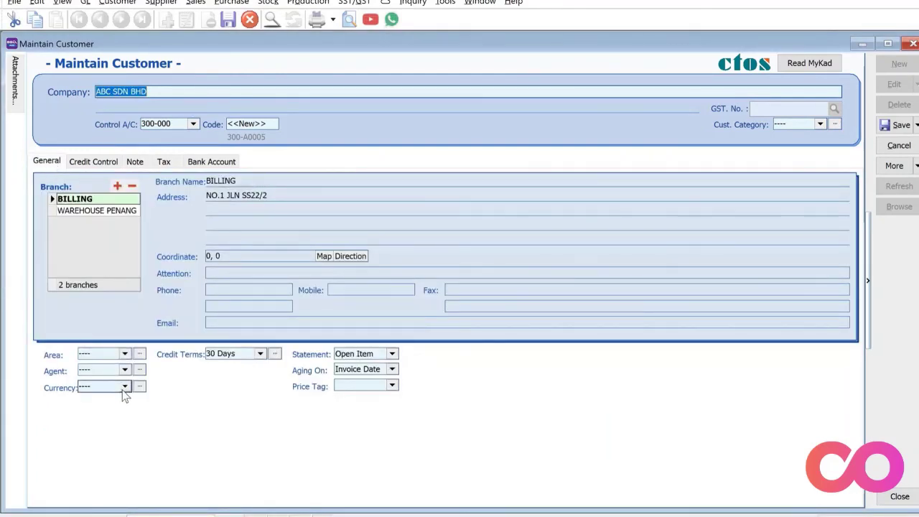
click(124, 387)
click(174, 164)
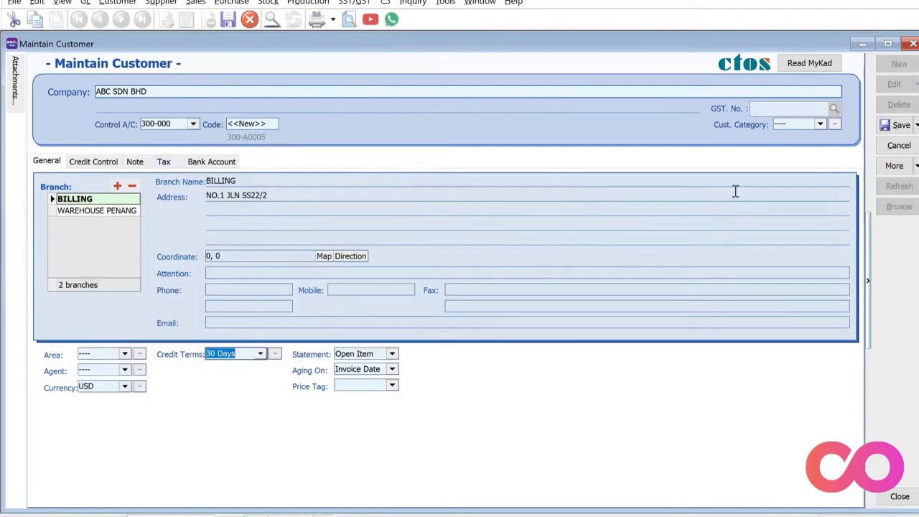
Save the customer despite the existing name and select 300-A0005 in the customer list
click(898, 125)
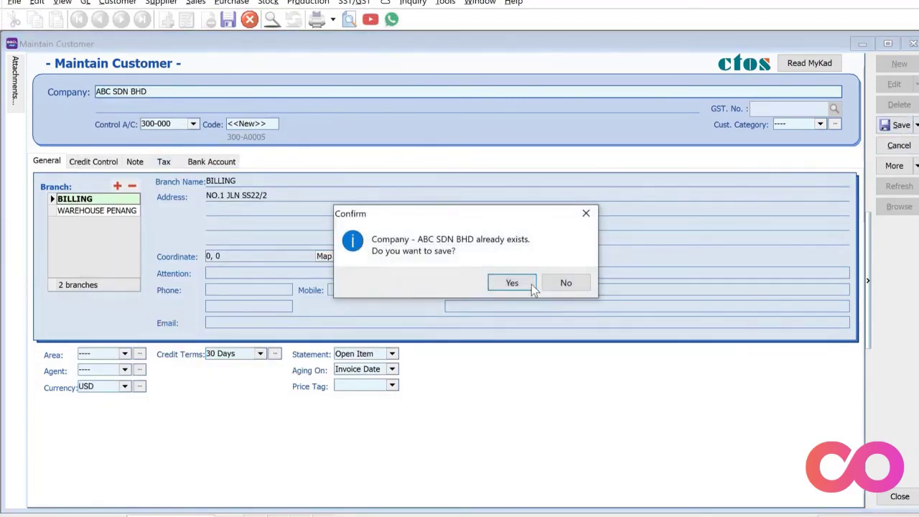
click(513, 284)
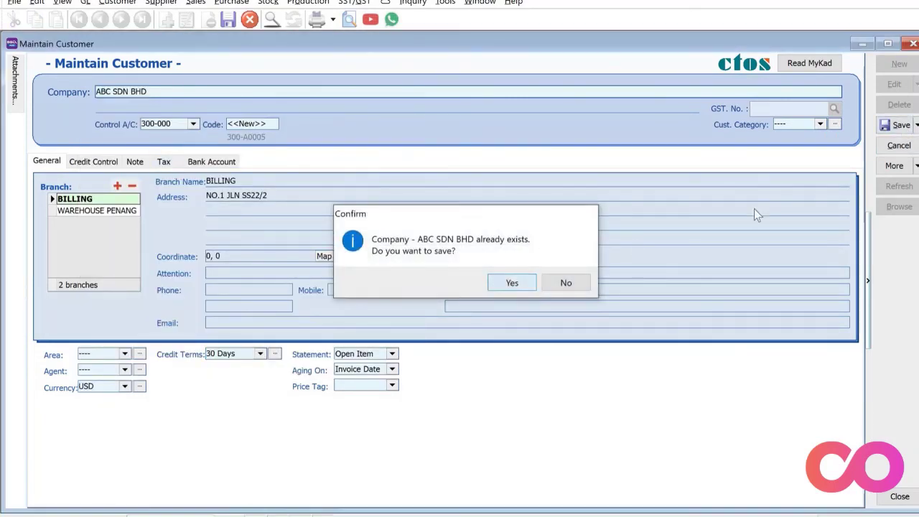
click(898, 210)
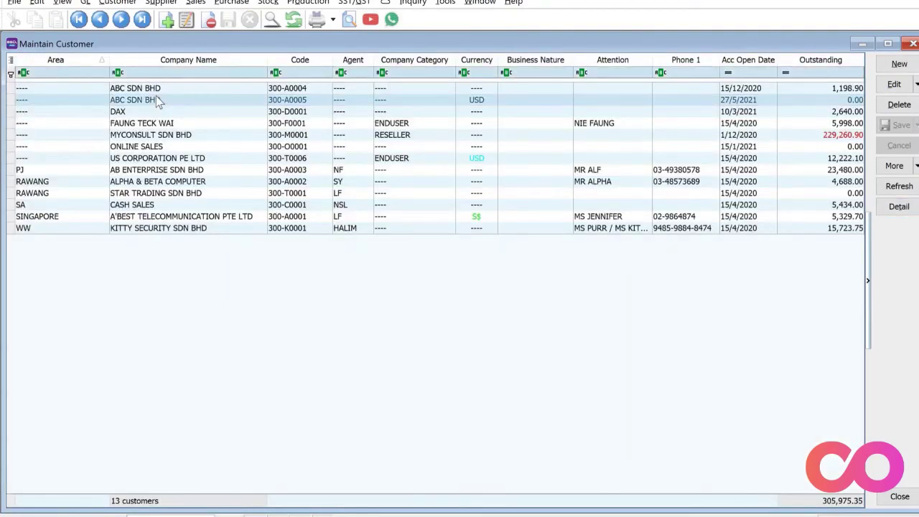
click(481, 104)
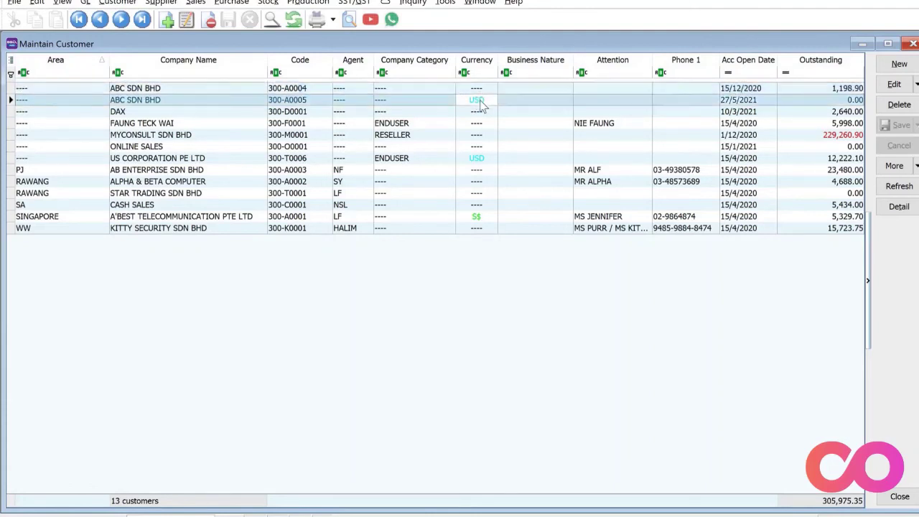